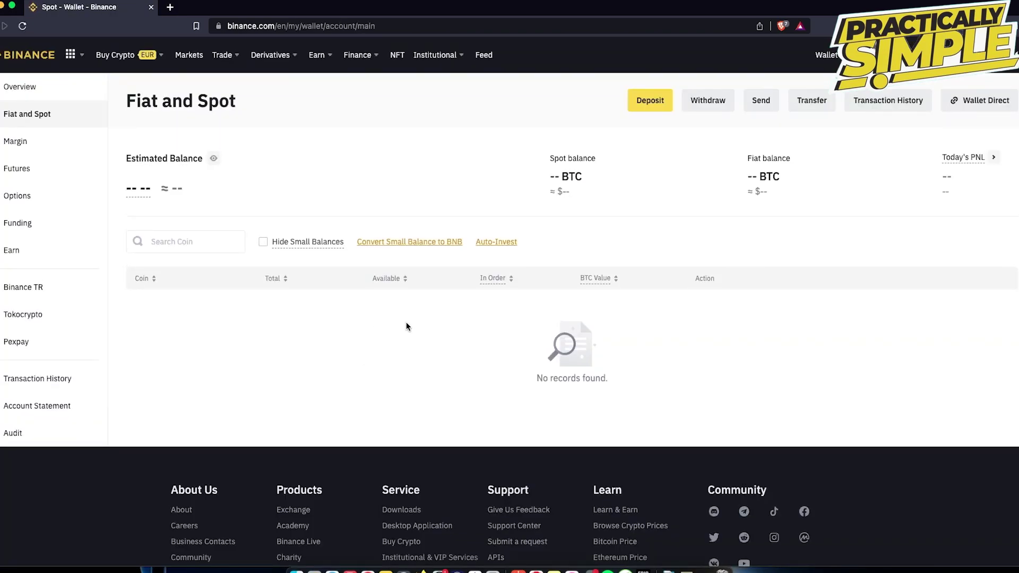
scroll(405, 336, down, 5)
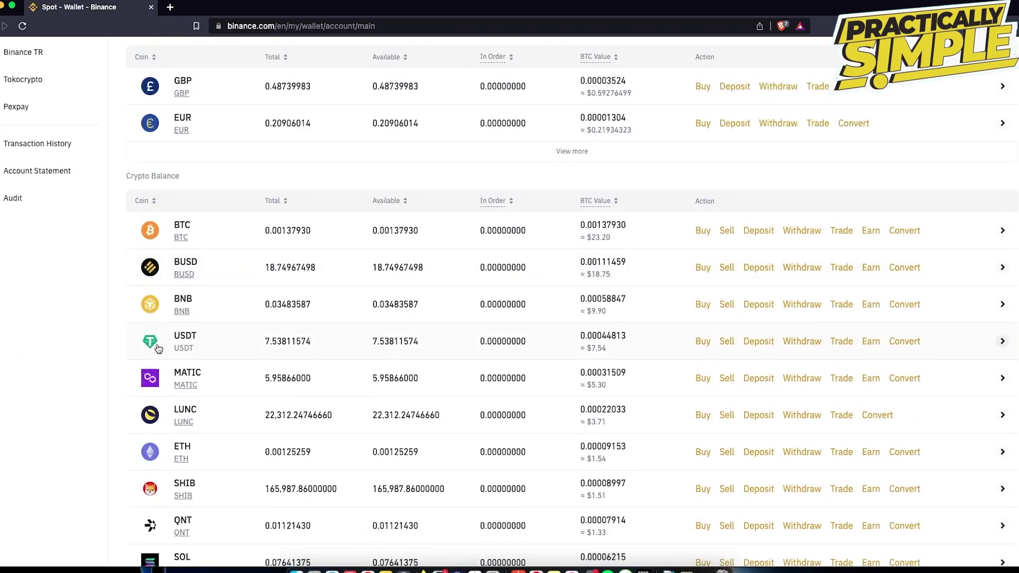
scroll(183, 333, up, 4)
scroll(184, 333, up, 1)
Step: Search the wallet's coin list for USDT so only the USDT balance shows
click(187, 243)
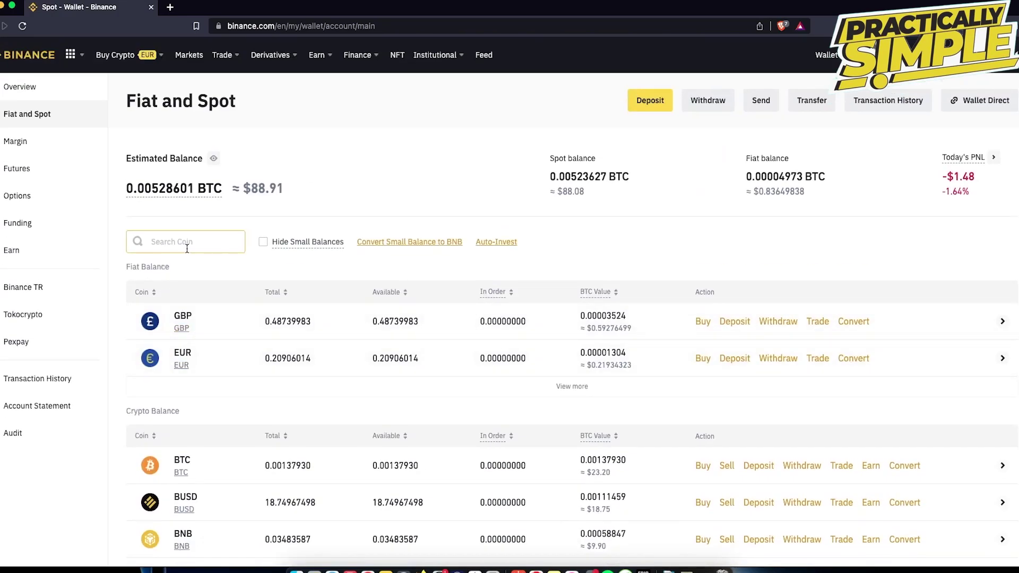
text(usdt)
scroll(238, 302, down, 3)
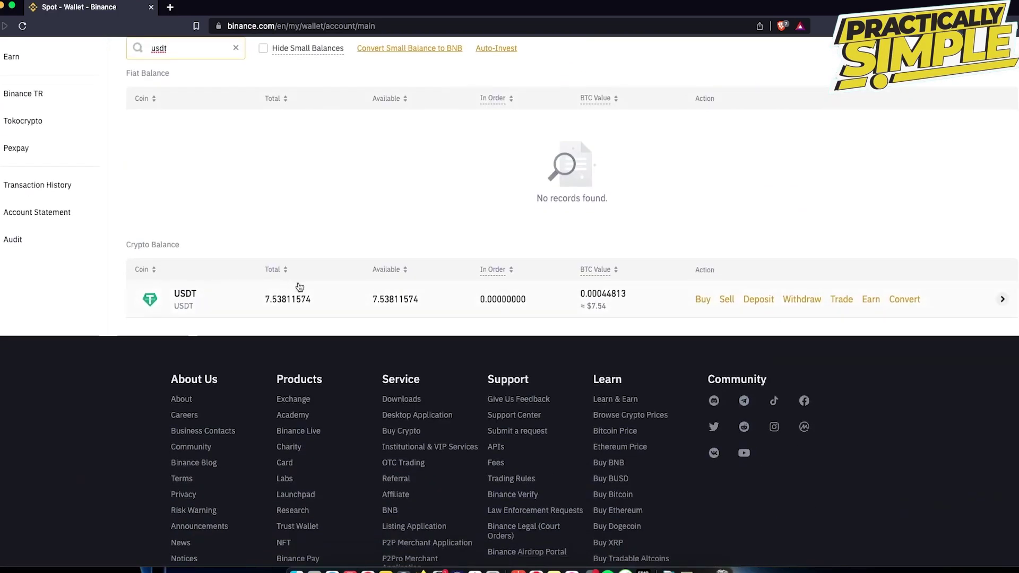
Step: Convert from USDT, search the target currencies for usd and eur, then close the list
click(905, 300)
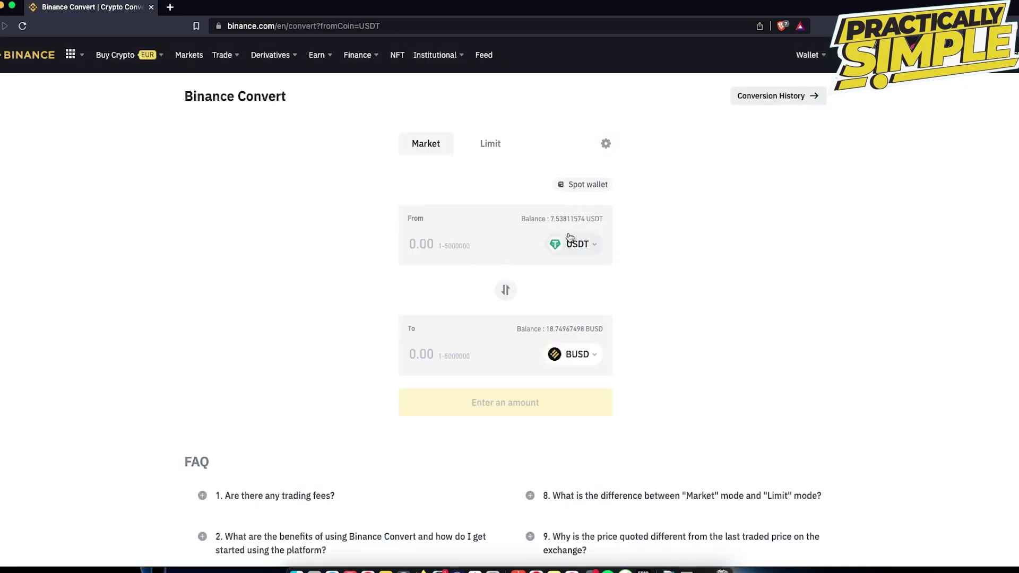
click(566, 356)
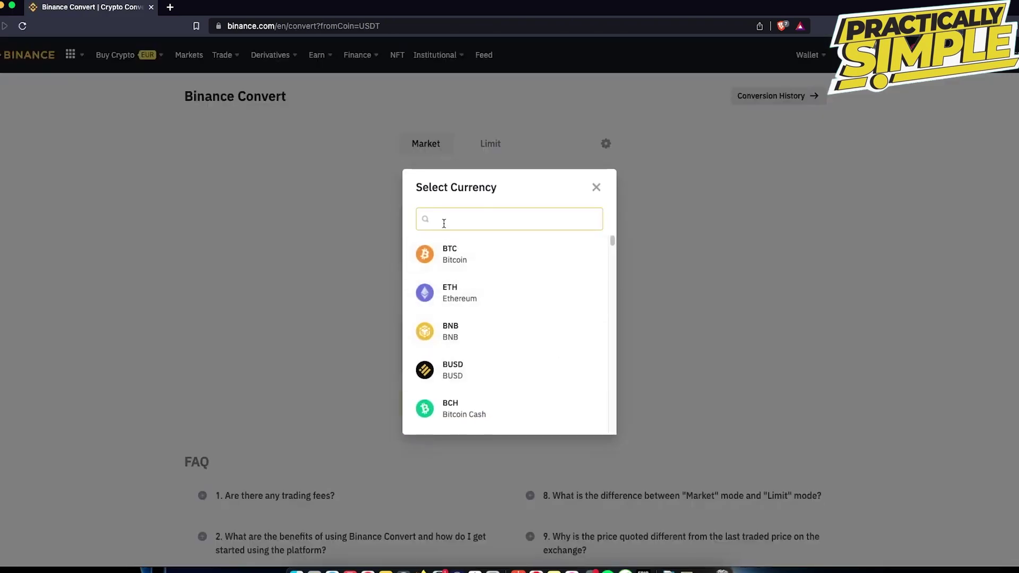
text(usd)
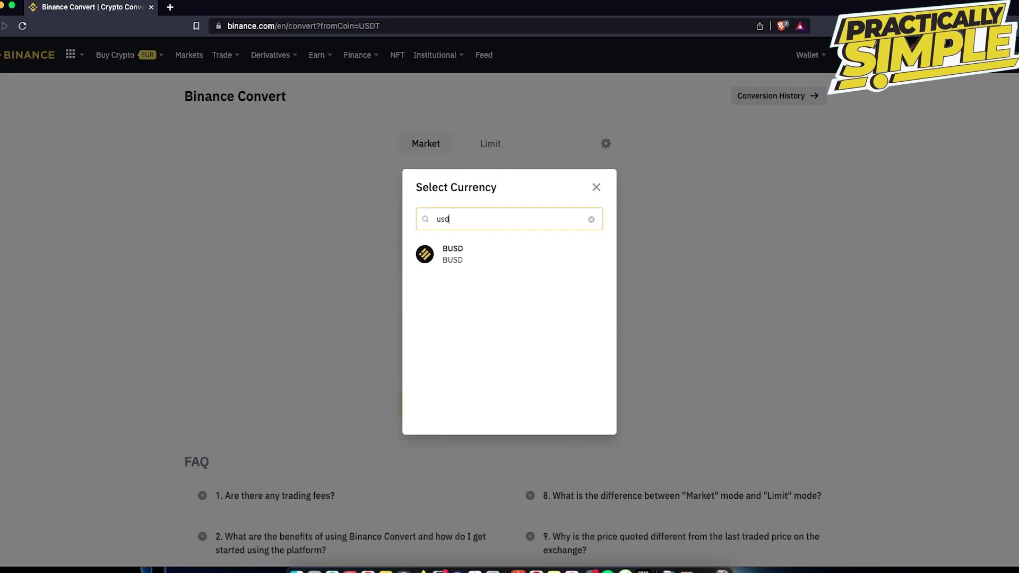
key(BackSpace)
key(BackSpace)
key(BackSpace)
text(eur)
key(BackSpace)
key(BackSpace)
key(BackSpace)
text(acake)
key(BackSpace)
key(BackSpace)
key(BackSpace)
text(ca)
key(BackSpace)
key(BackSpace)
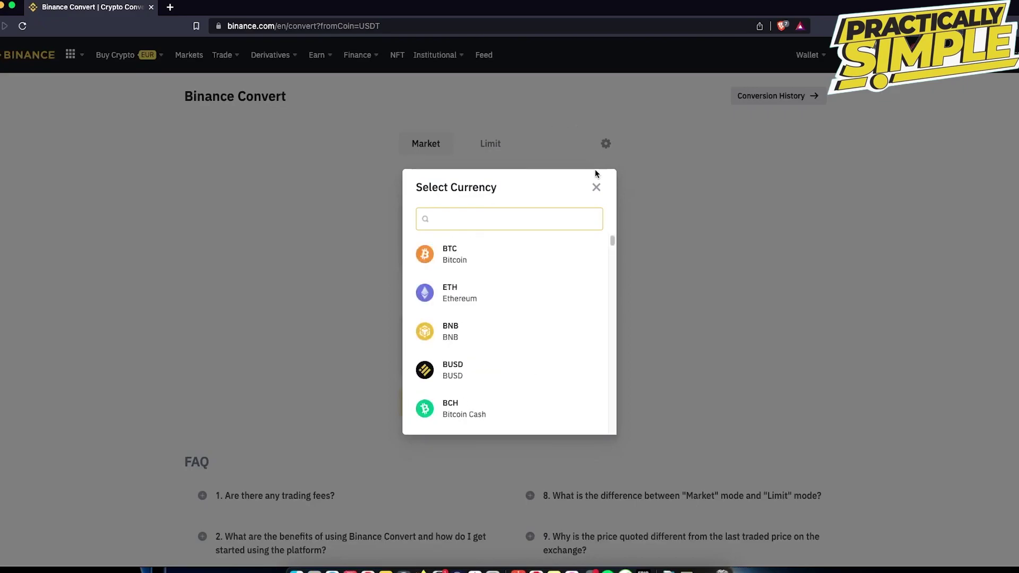
click(596, 187)
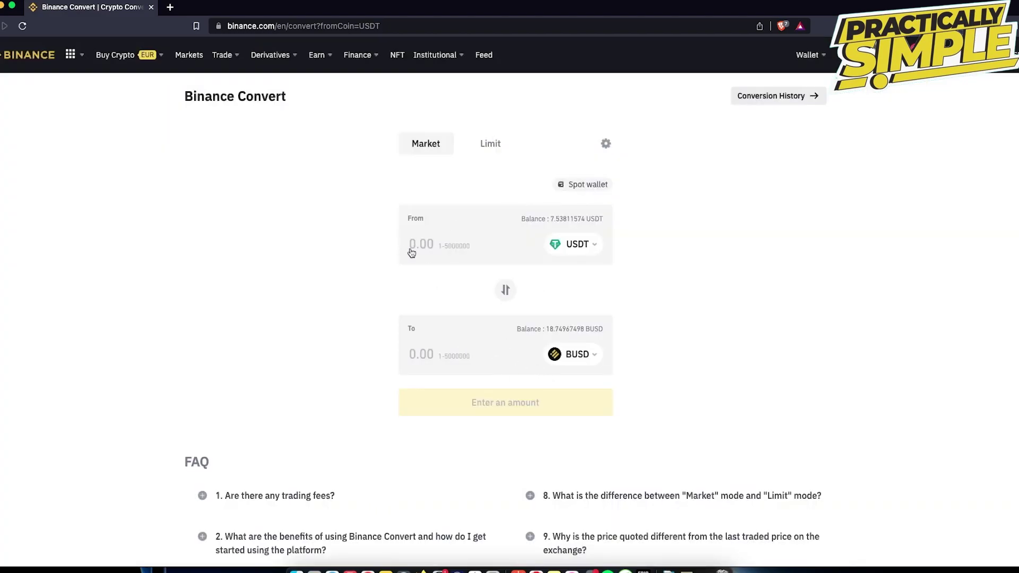